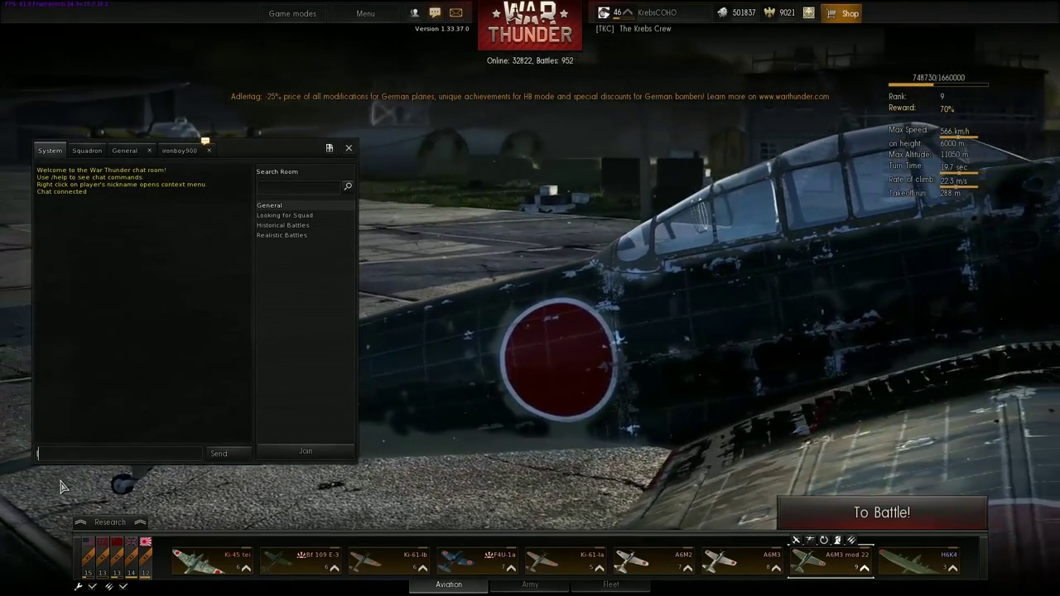
# - Clear the stray characters from the chat box and type 'll' into it
pyautogui.write('ппппп')
pyautogui.press('BackSpace')
pyautogui.press('BackSpace')
pyautogui.press('BackSpace')
pyautogui.press('BackSpace')
pyautogui.press('BackSpace')
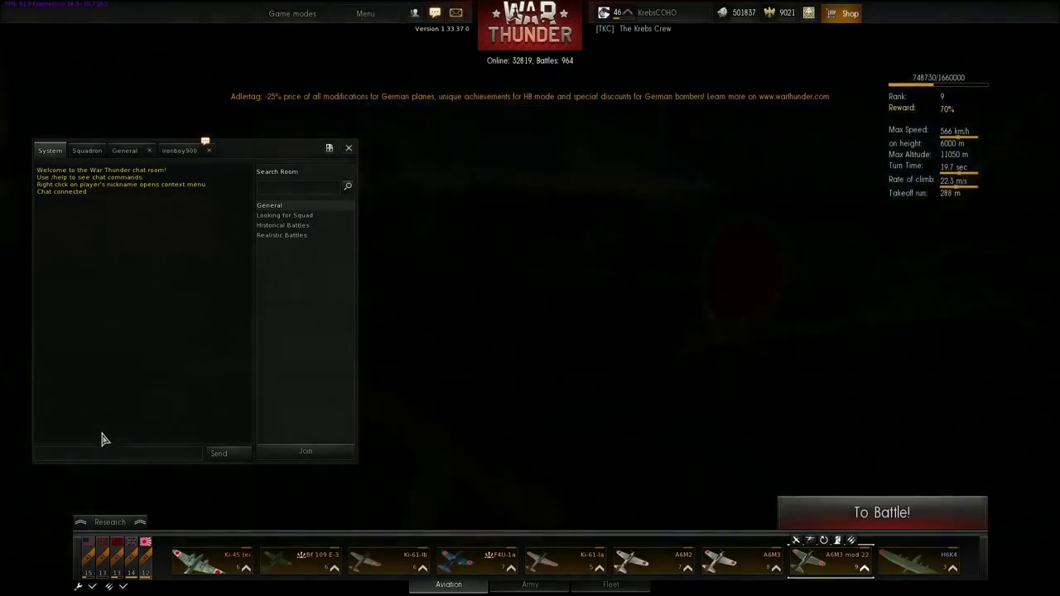
pyautogui.click(107, 453)
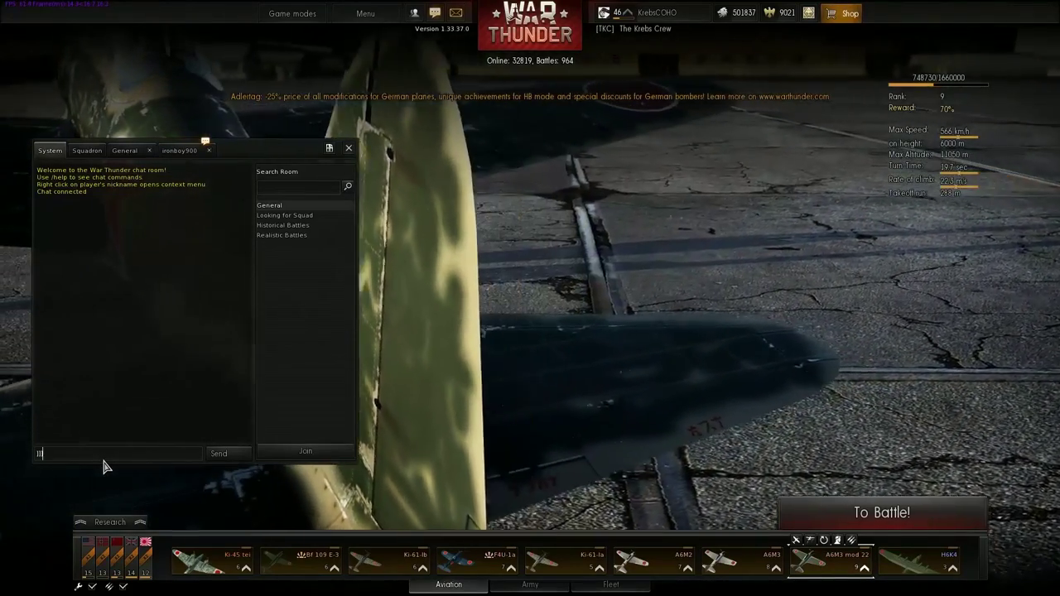
pyautogui.write('lllll')
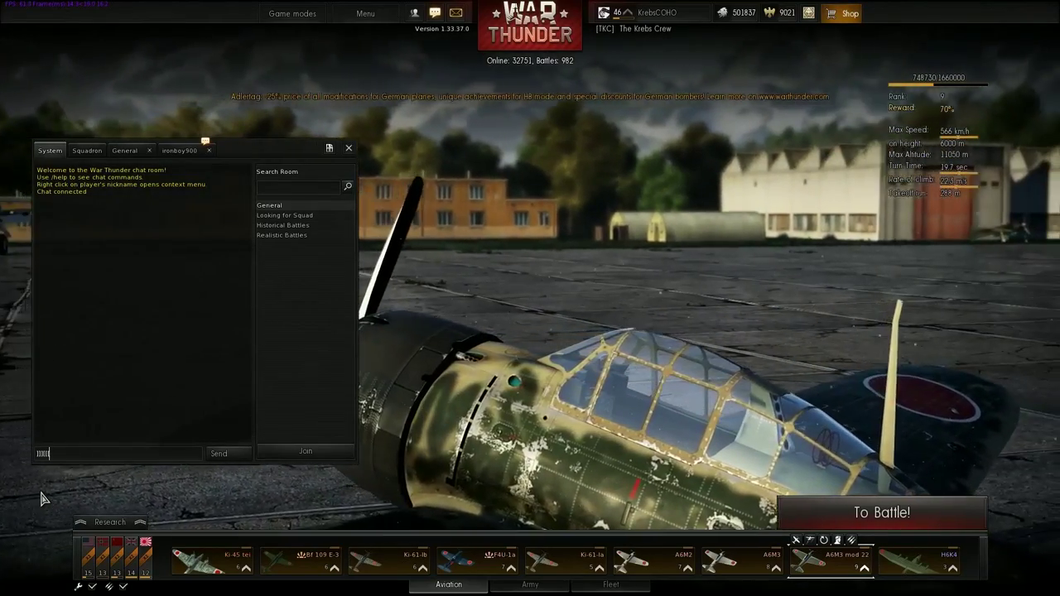
# - In the controls settings, start binding a new input to Flaps Up
pyautogui.moveTo(351, 25)
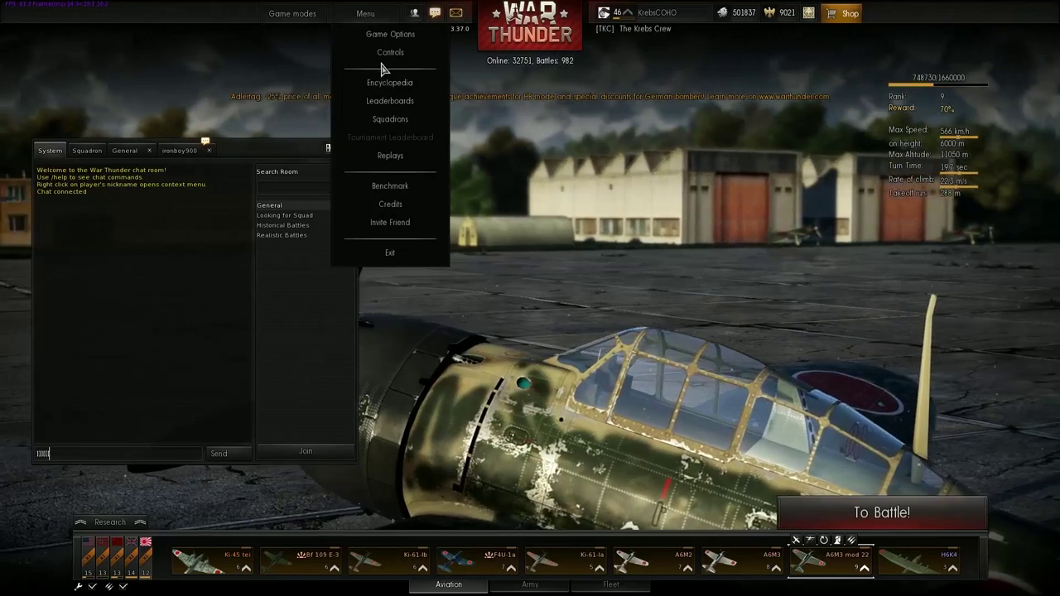
pyautogui.click(381, 62)
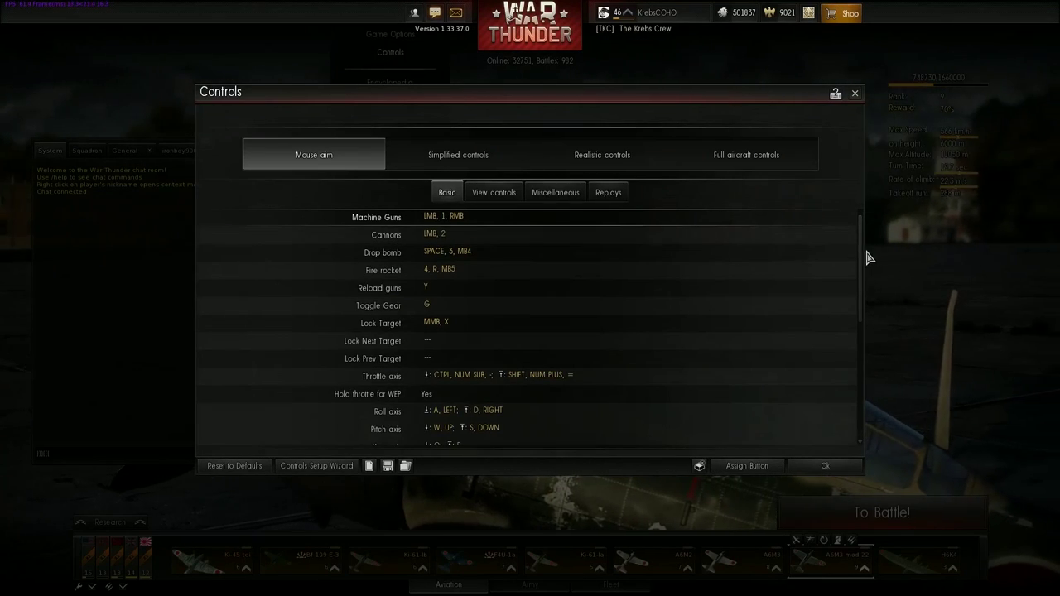
pyautogui.moveTo(859, 256); pyautogui.dragTo(852, 414)
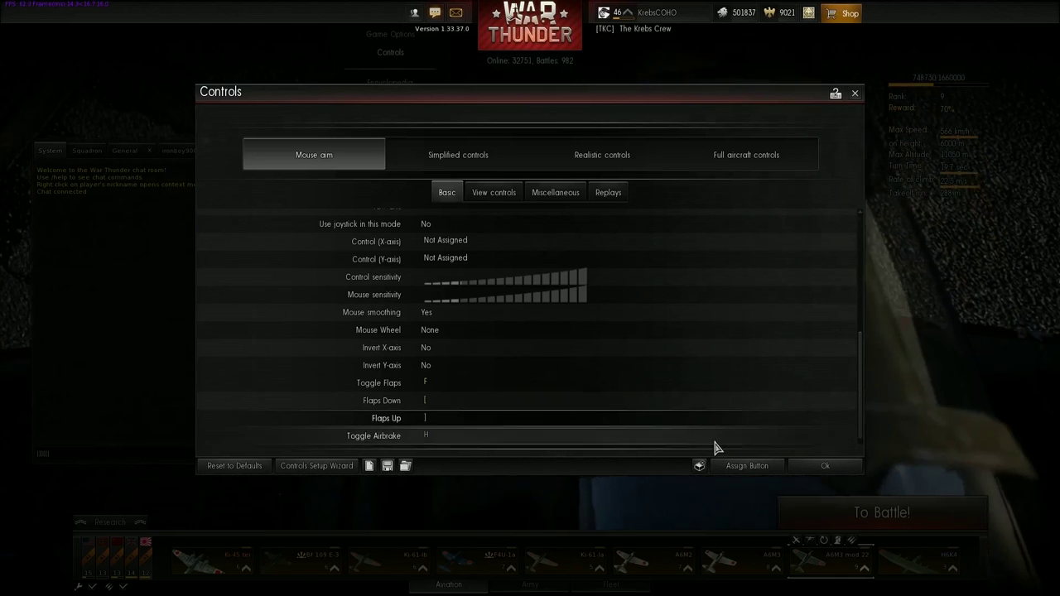
pyautogui.click(736, 465)
pyautogui.scroll(1, 737, 468)
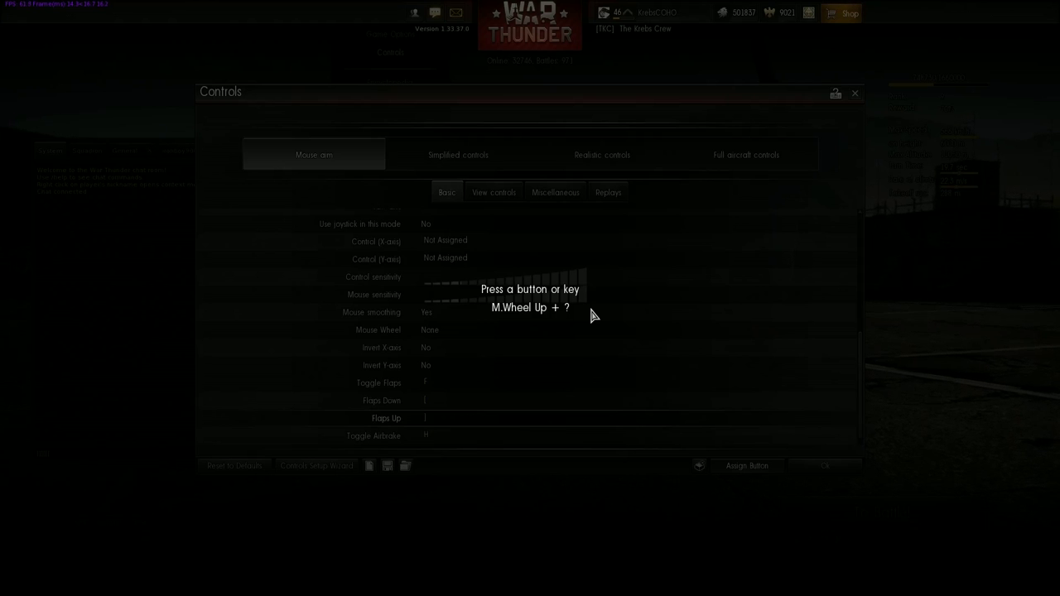
# - Cancel the Flaps Up binding, close the controls, and bring up the X-Mouse Button Control page in Chrome
pyautogui.press('Escape')
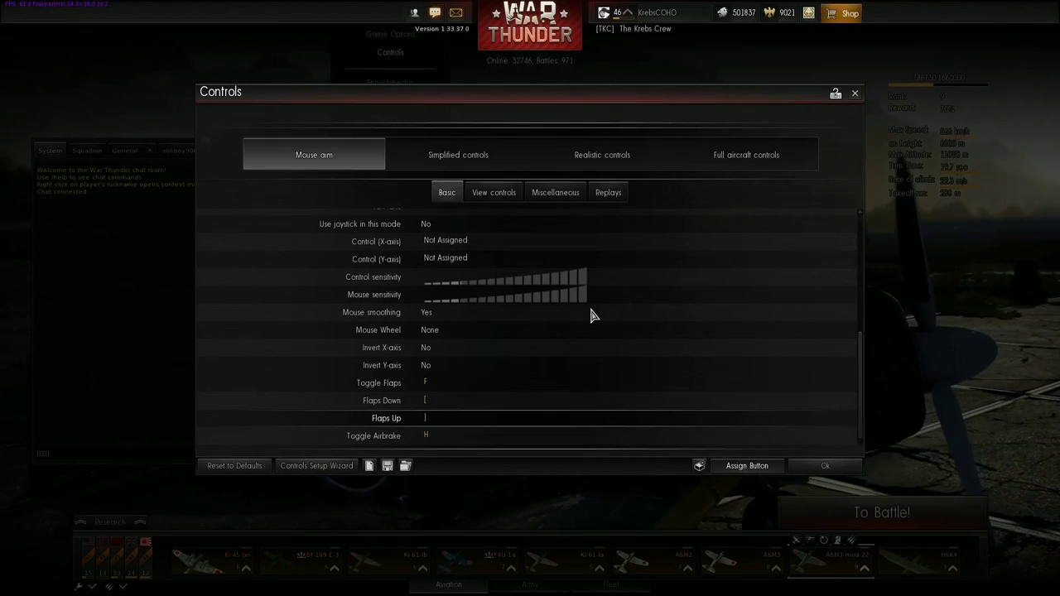
pyautogui.click(855, 93)
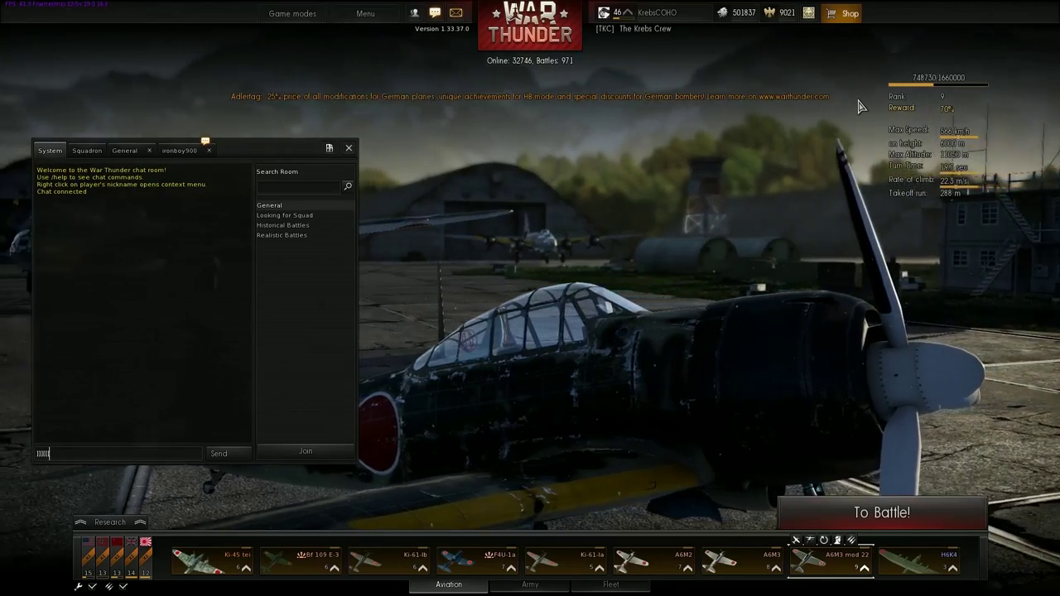
pyautogui.hotkey('alt', 'Tab')
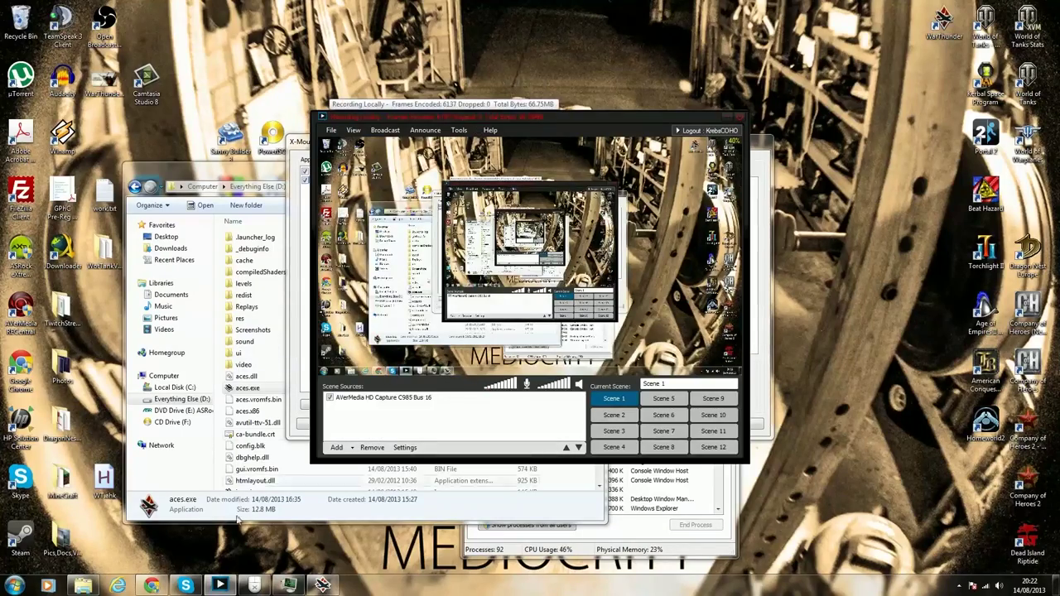
pyautogui.click(152, 587)
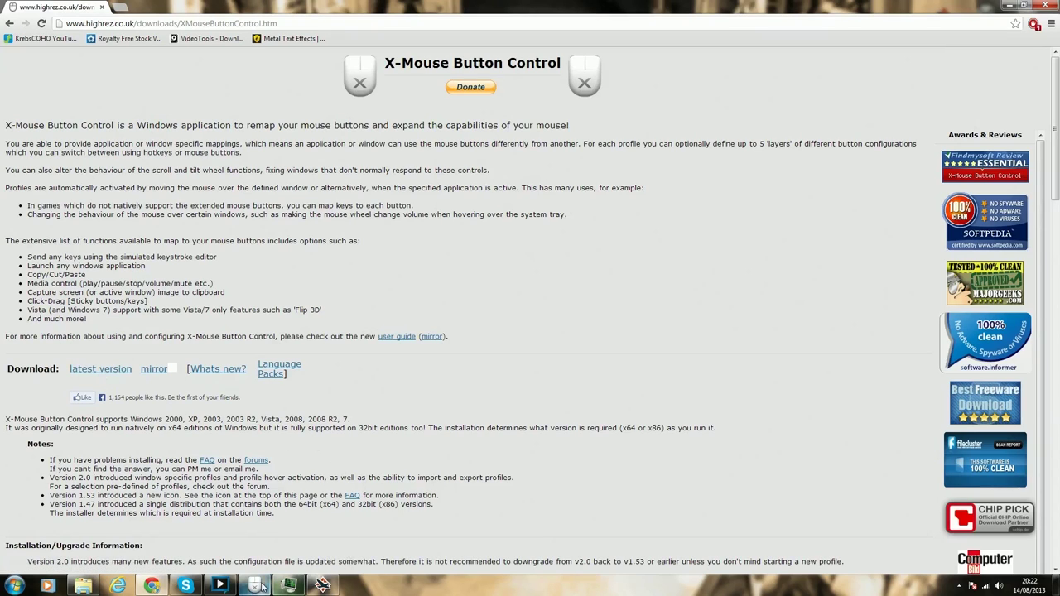
# - Bring the X-Mouse Button Control setup window with its War Thunder profile up from the taskbar
pyautogui.moveTo(257, 586)
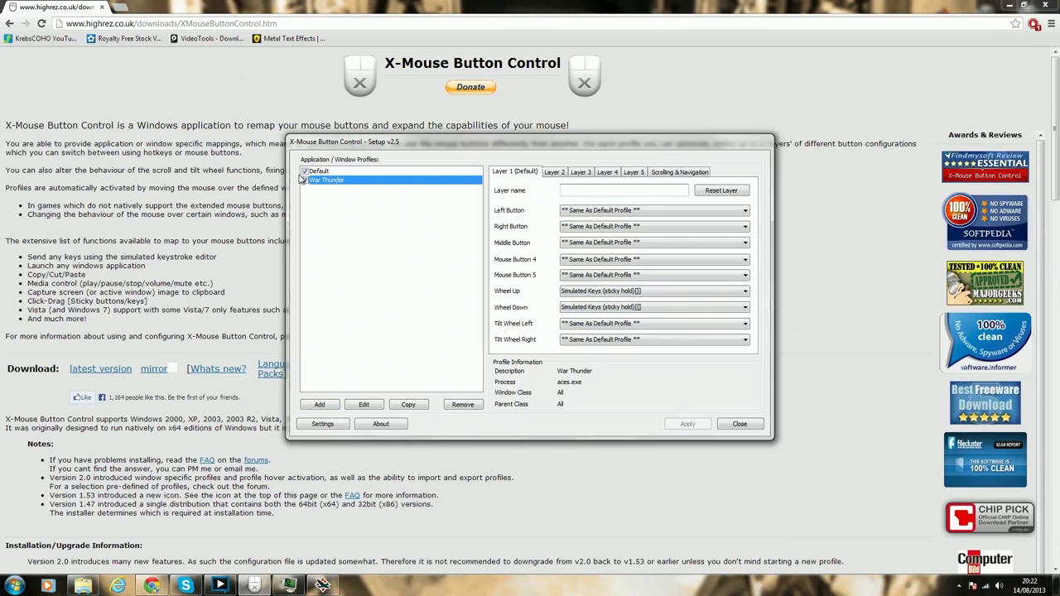
pyautogui.click(319, 405)
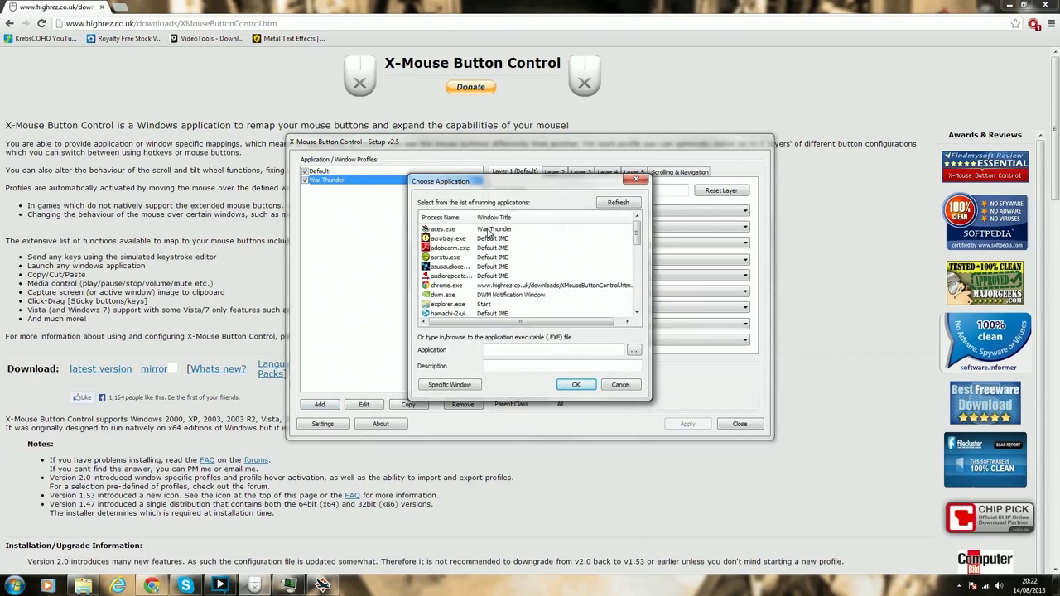
pyautogui.click(494, 232)
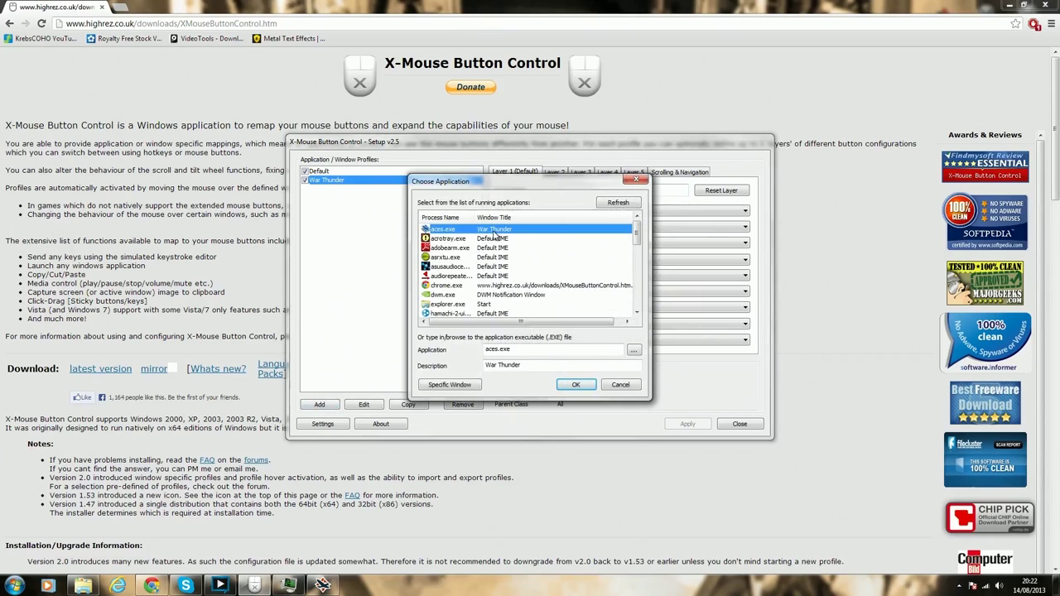
pyautogui.click(632, 386)
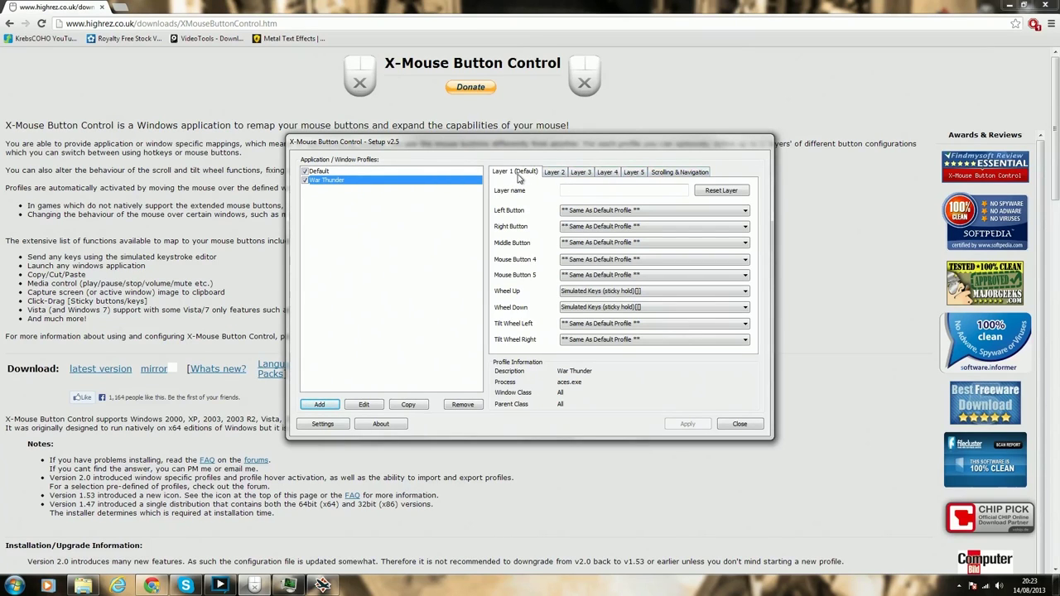
# - Set Wheel Up to sticky-hold Simulated Keys, keep 8 Sticky mode, and close the keystroke editor
pyautogui.click(577, 295)
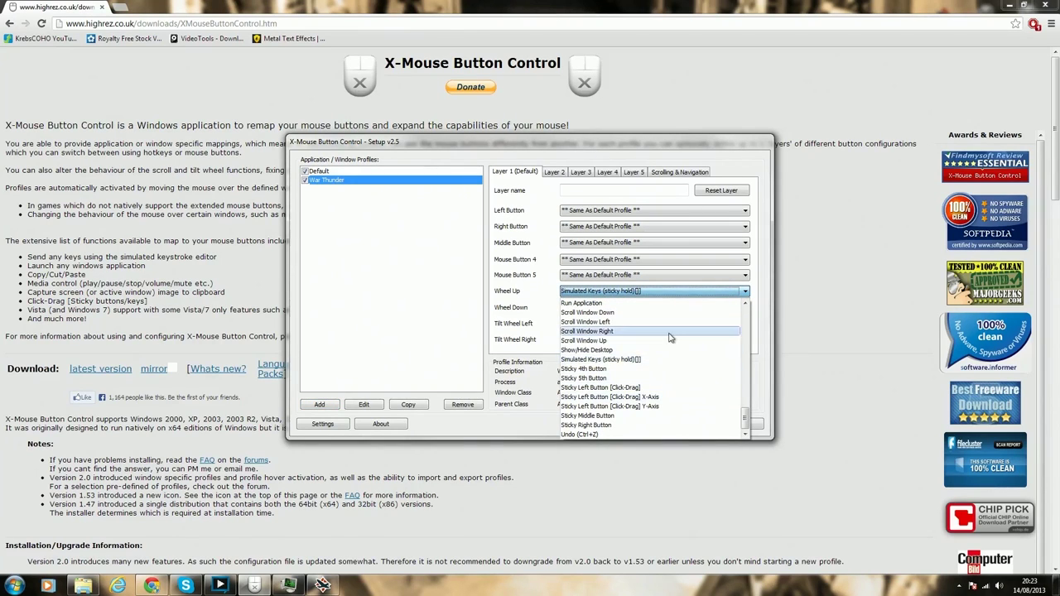
pyautogui.click(627, 360)
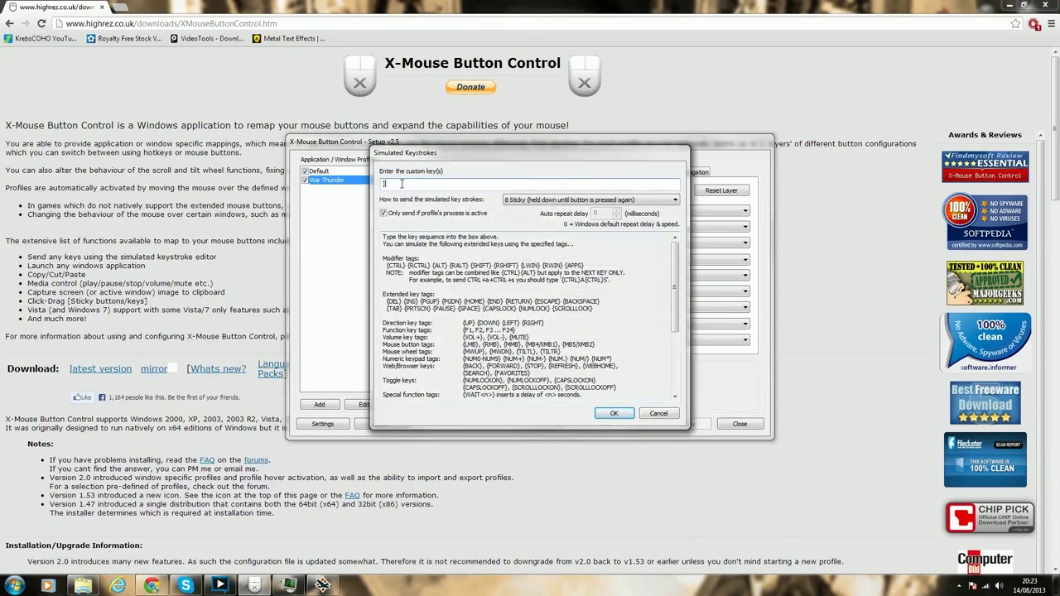
pyautogui.moveTo(430, 159); pyautogui.dragTo(219, 175)
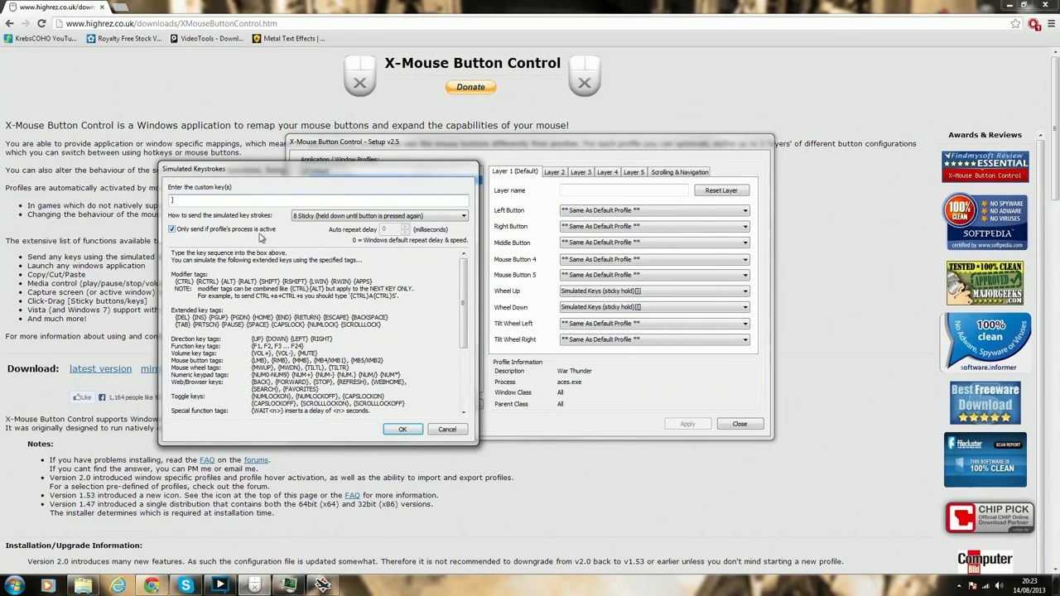
pyautogui.click(464, 216)
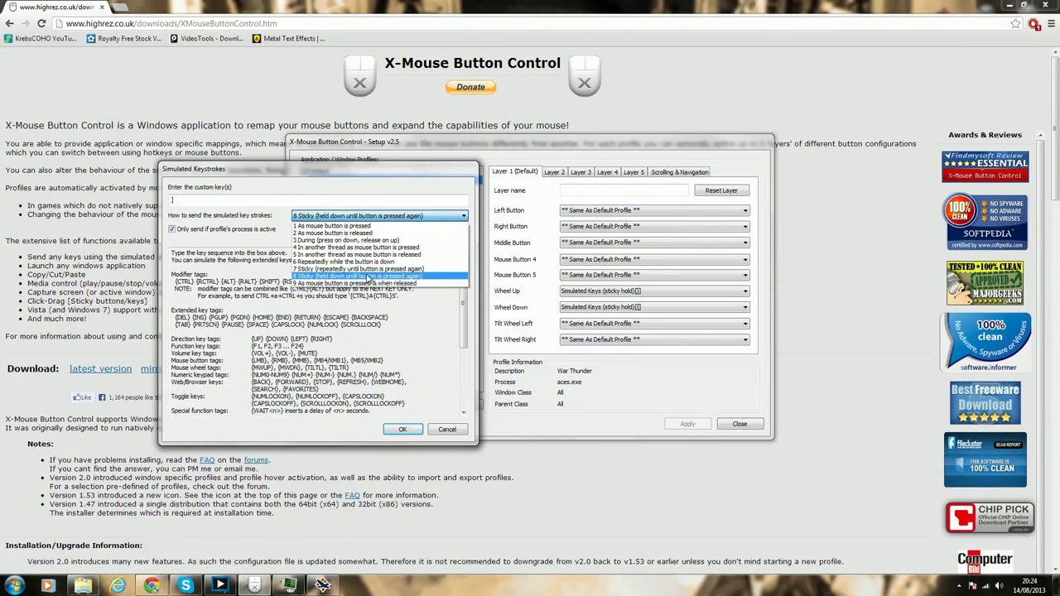
pyautogui.click(461, 429)
pyautogui.click(461, 430)
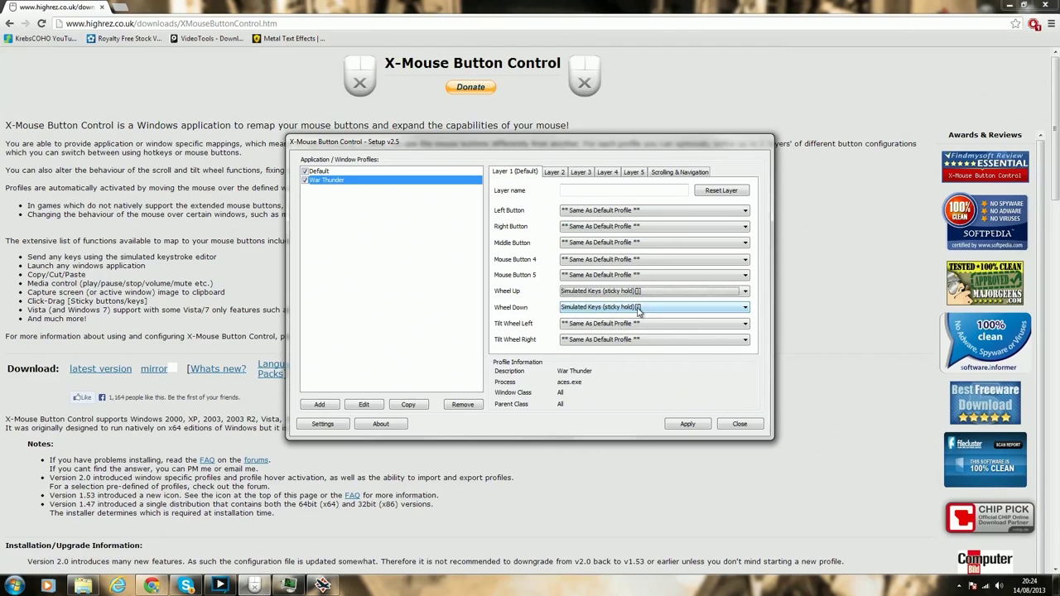
# - Set Wheel Down to sticky-hold simulated [ key, apply the profile, and return to War Thunder
pyautogui.click(638, 311)
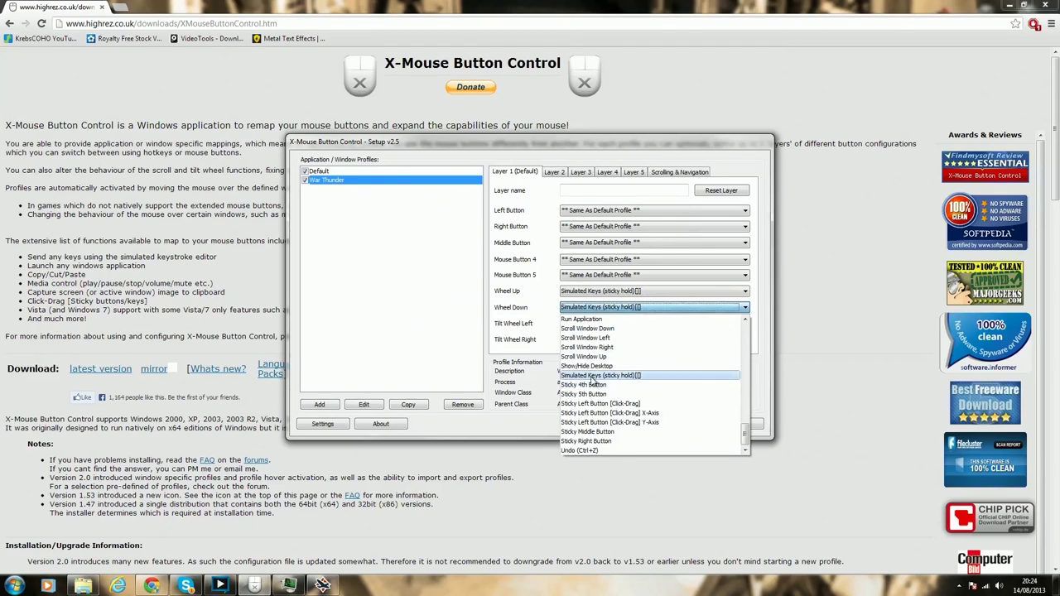
pyautogui.click(618, 381)
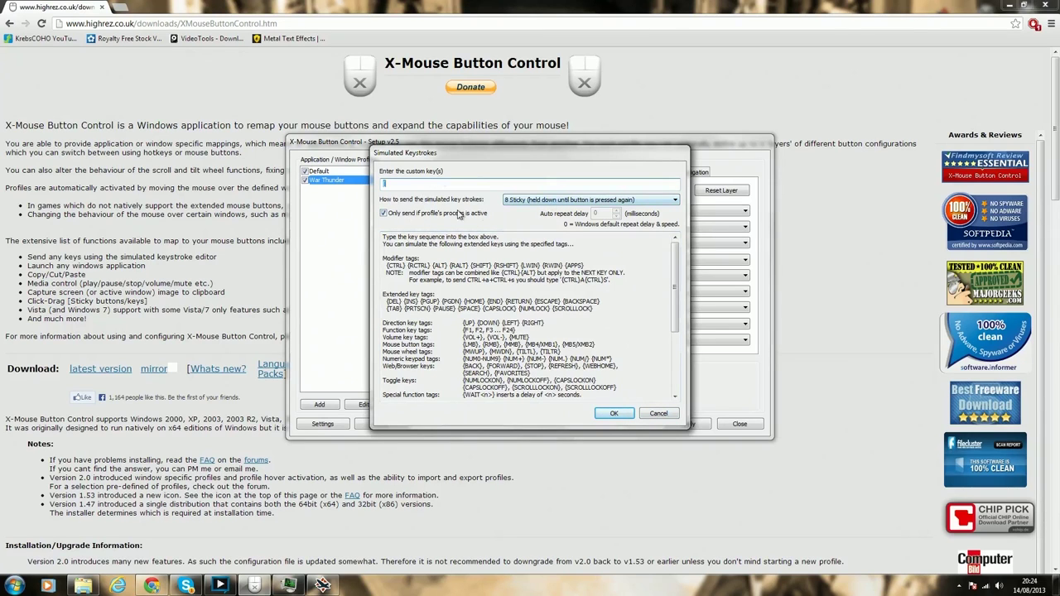
pyautogui.click(658, 416)
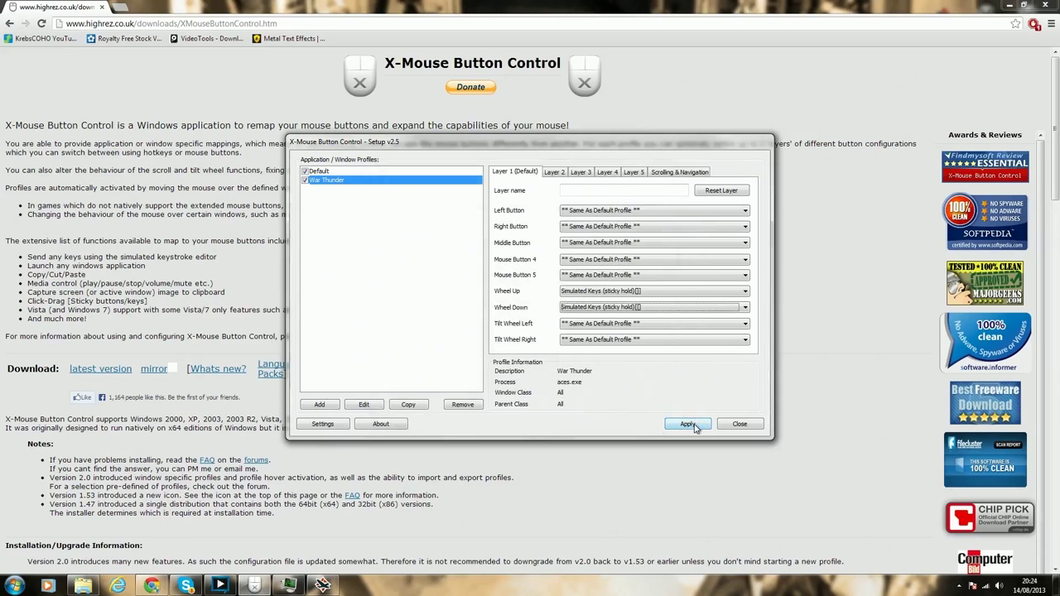
pyautogui.click(687, 424)
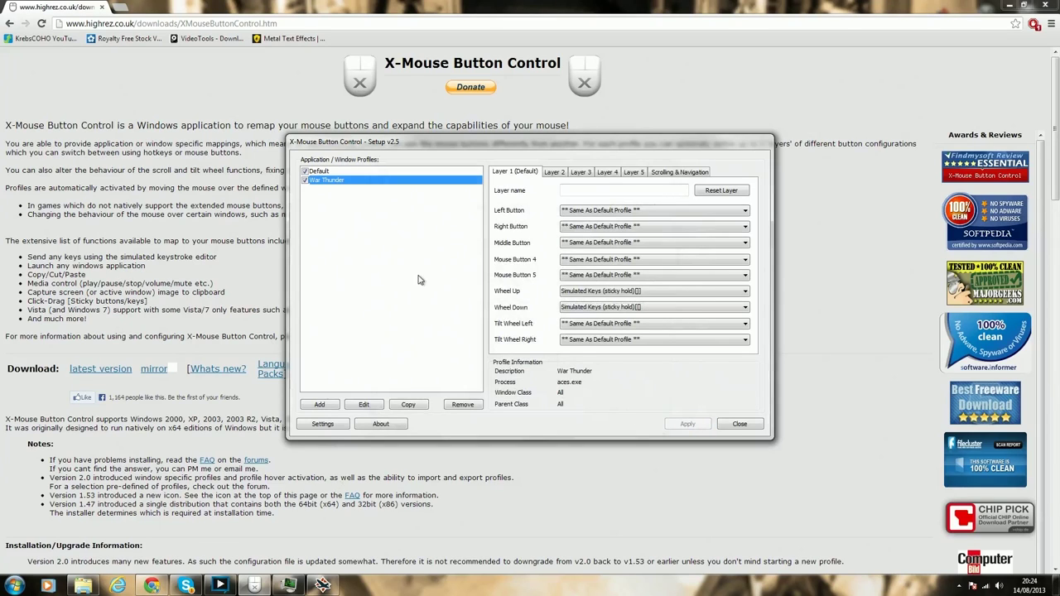
pyautogui.moveTo(325, 587)
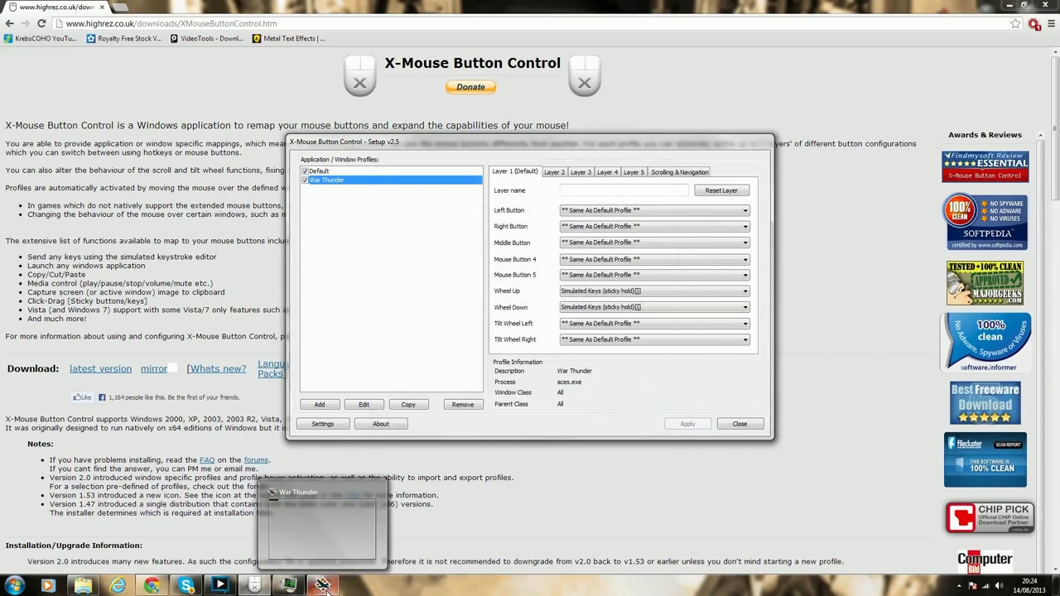
pyautogui.click(323, 586)
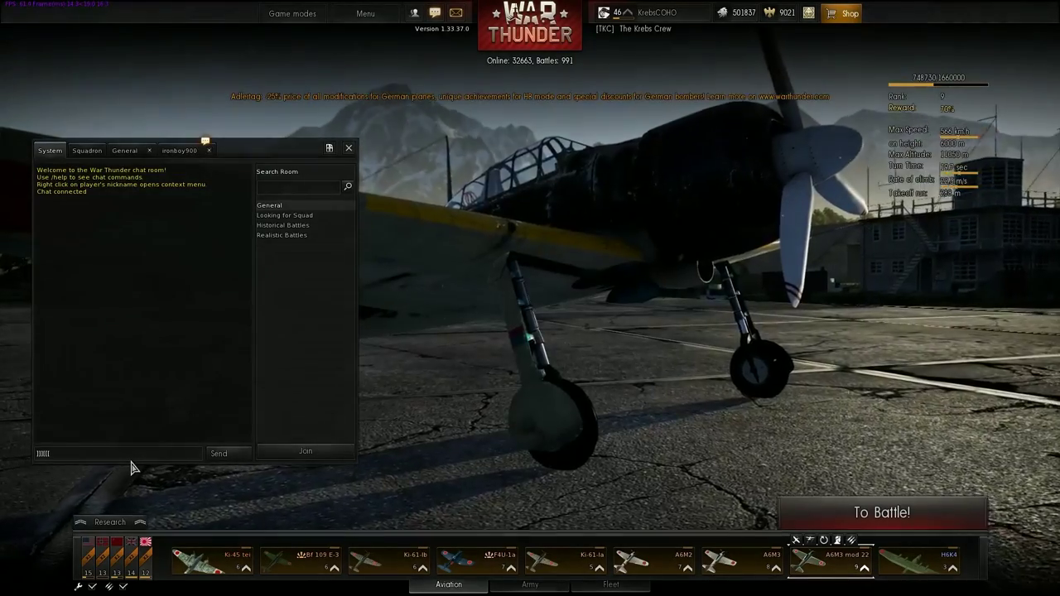
# - Check X-Mouse Button Control's tray-icon options, then switch back to War Thunder, typing a string of l's
pyautogui.hotkey('alt', 'Tab')
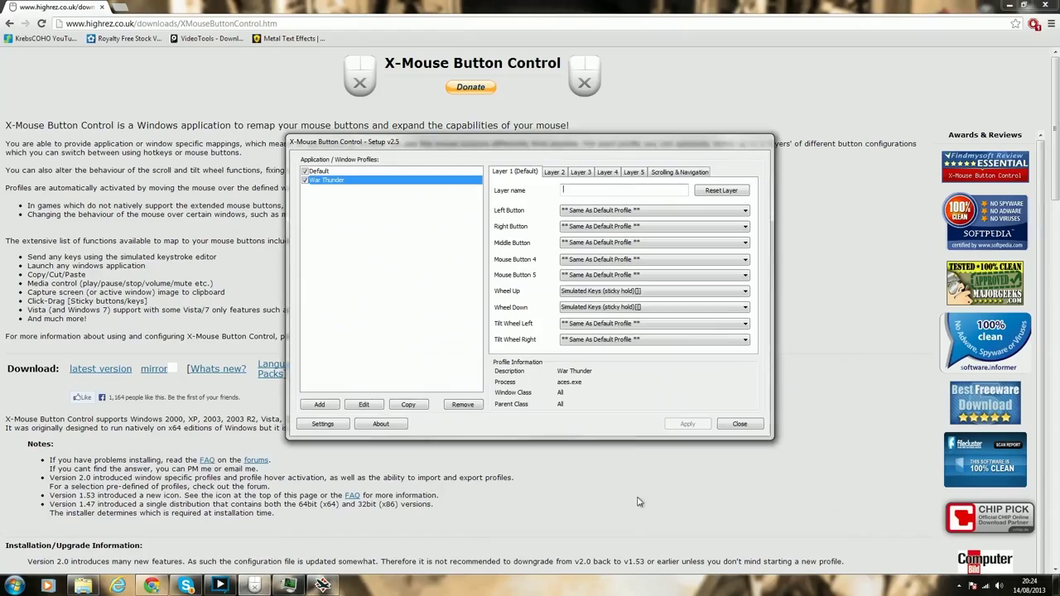
pyautogui.click(959, 586)
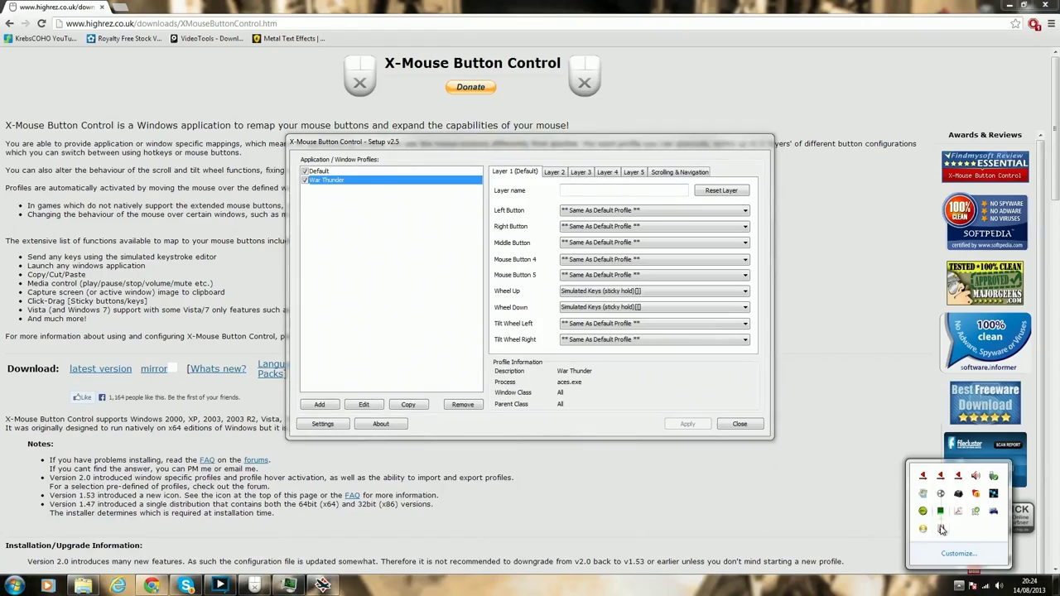
pyautogui.rightClick(941, 529)
pyautogui.click(837, 477)
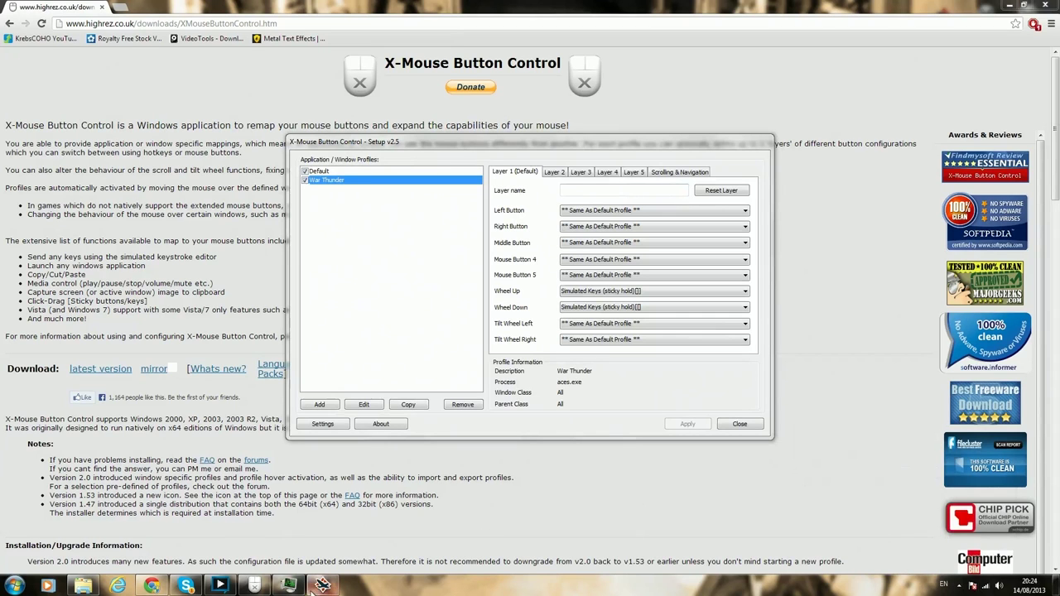
pyautogui.click(958, 588)
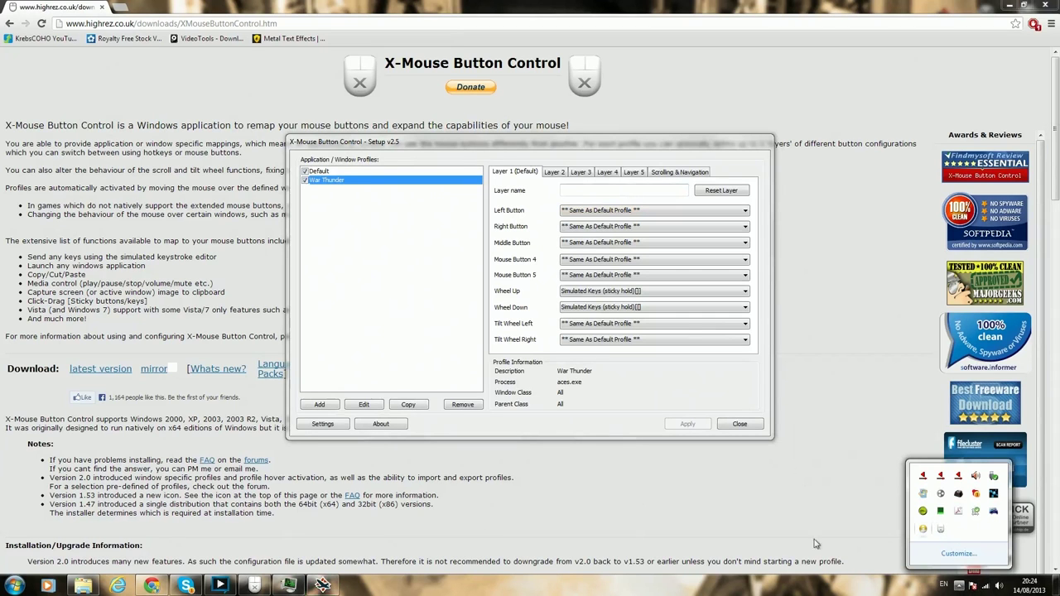
pyautogui.click(322, 585)
pyautogui.write('lll')
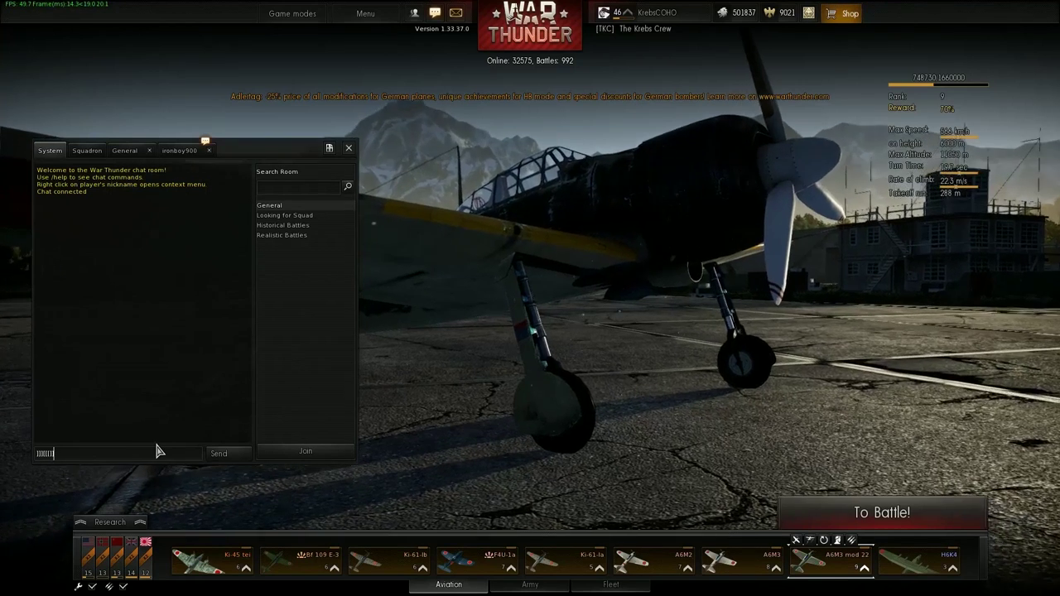
pyautogui.write('lll')
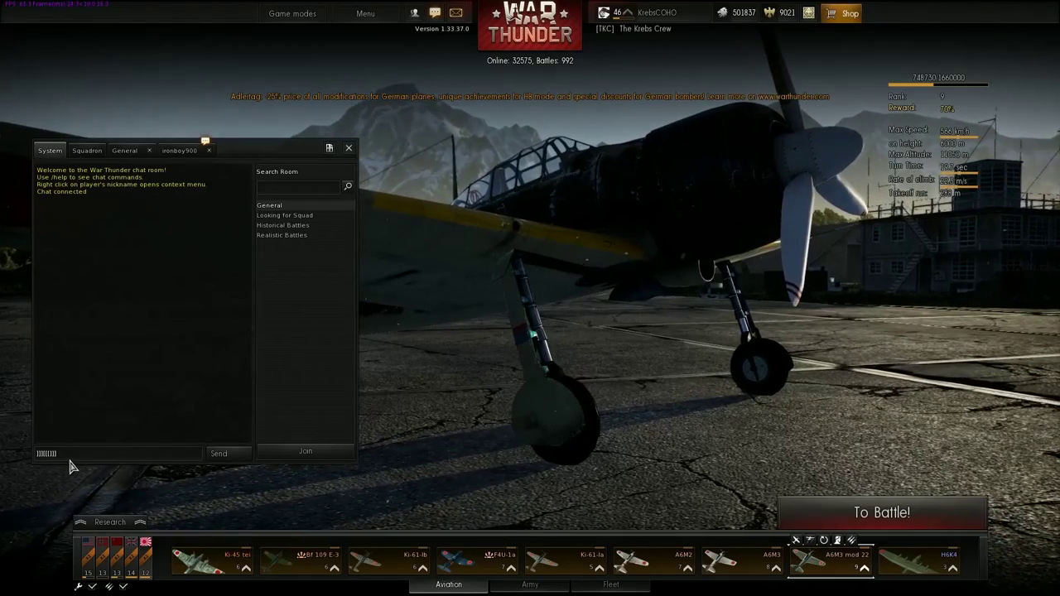
pyautogui.write('llll')
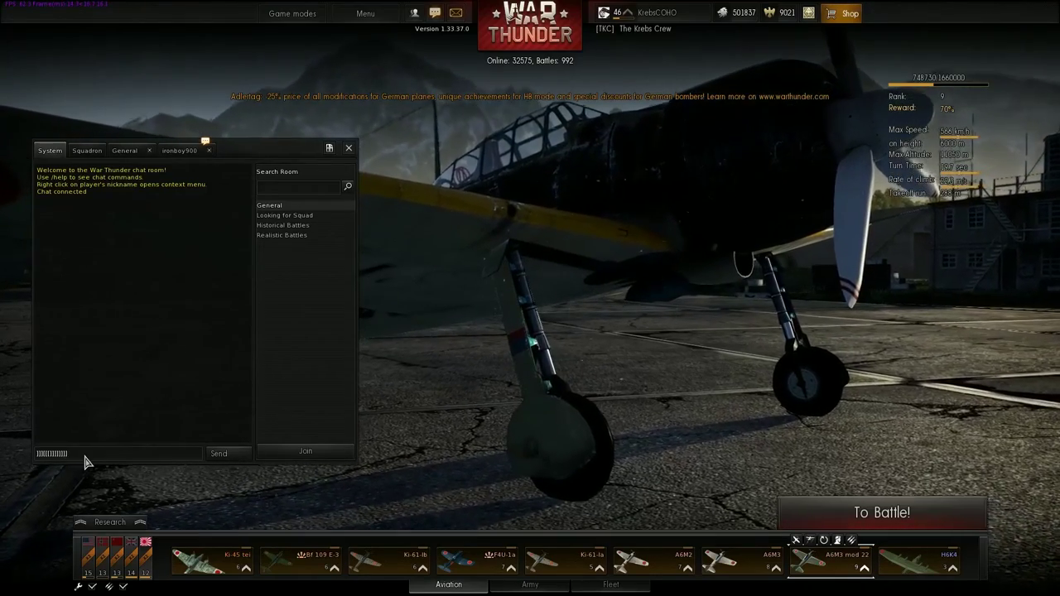
pyautogui.write('lll')
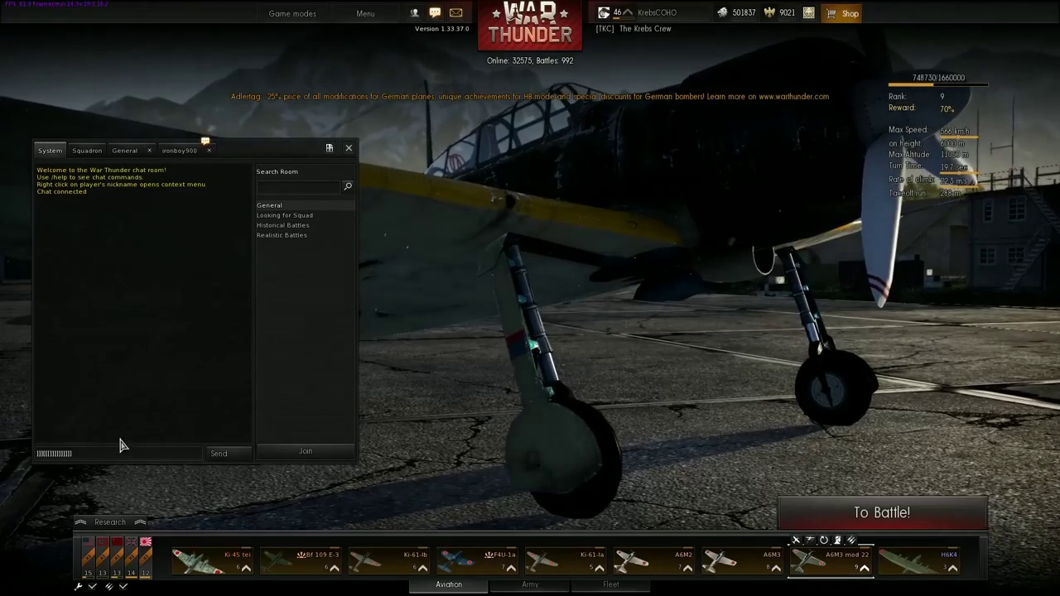
pyautogui.write('lllll')
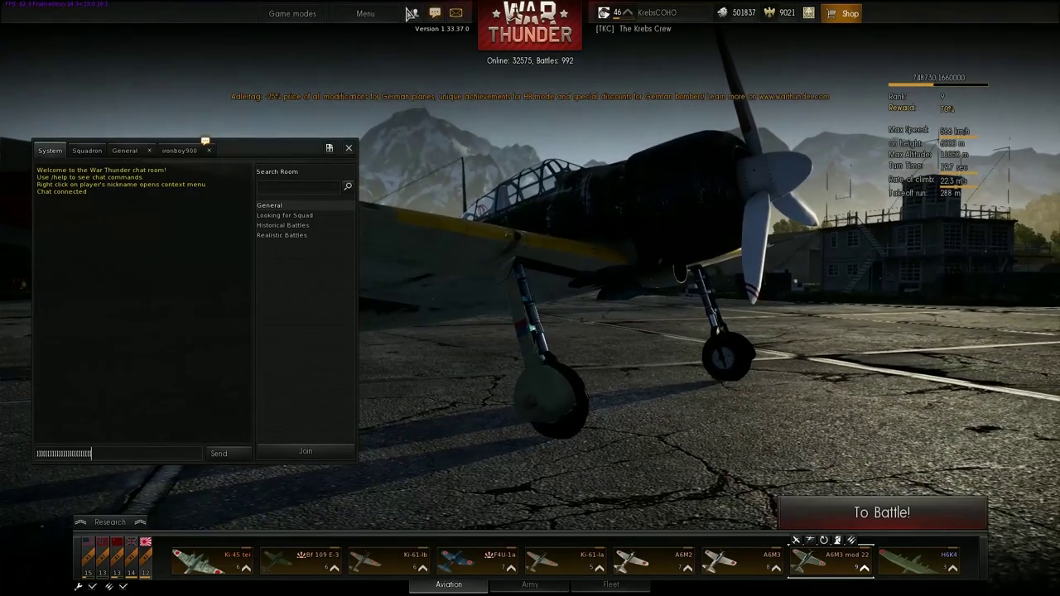
pyautogui.click(366, 13)
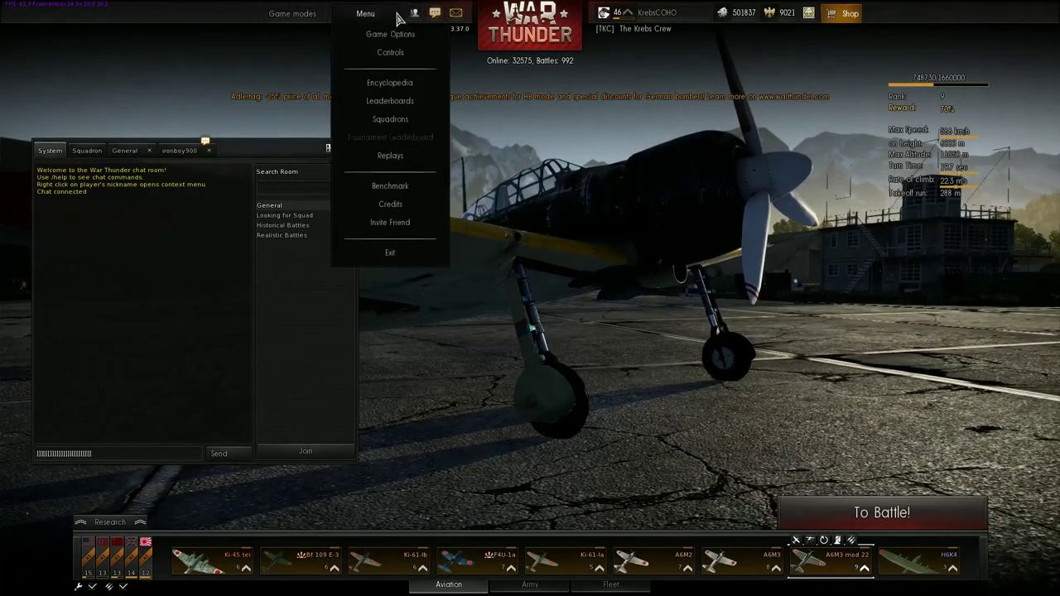
pyautogui.click(388, 54)
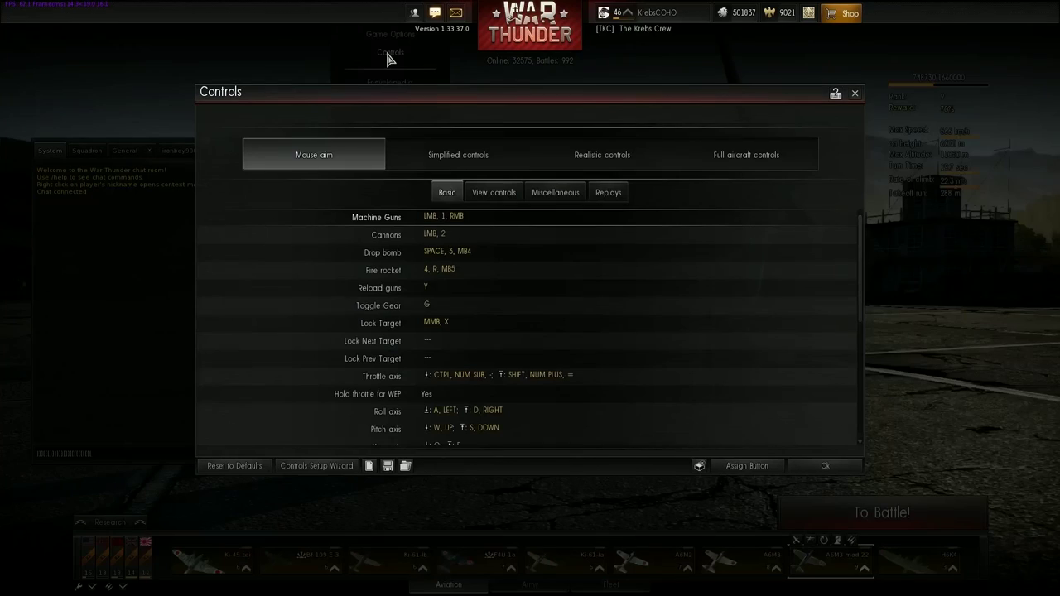
pyautogui.moveTo(861, 276); pyautogui.dragTo(858, 433)
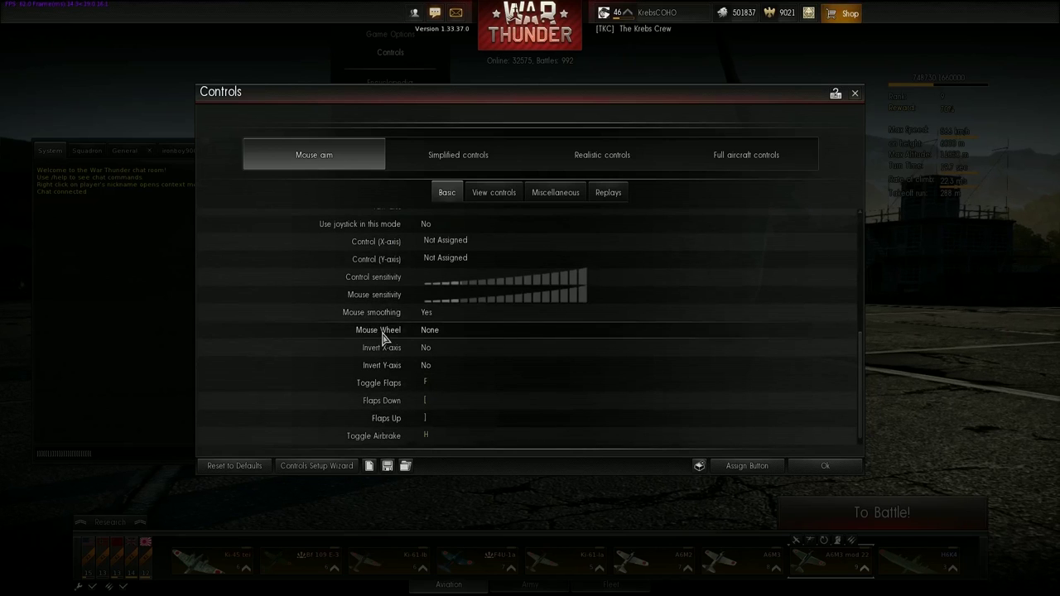
pyautogui.click(431, 335)
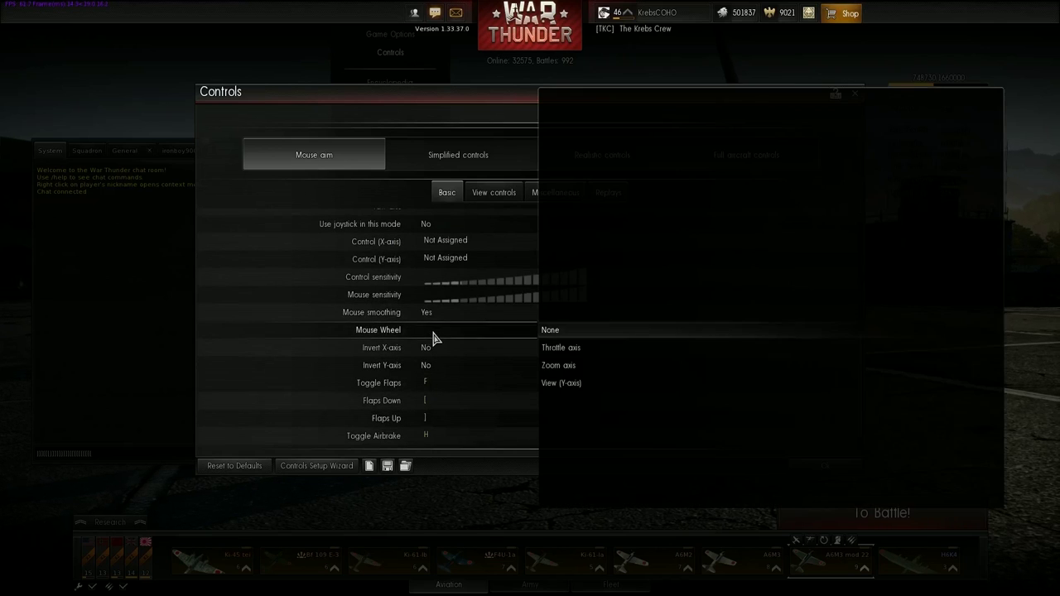
pyautogui.click(556, 331)
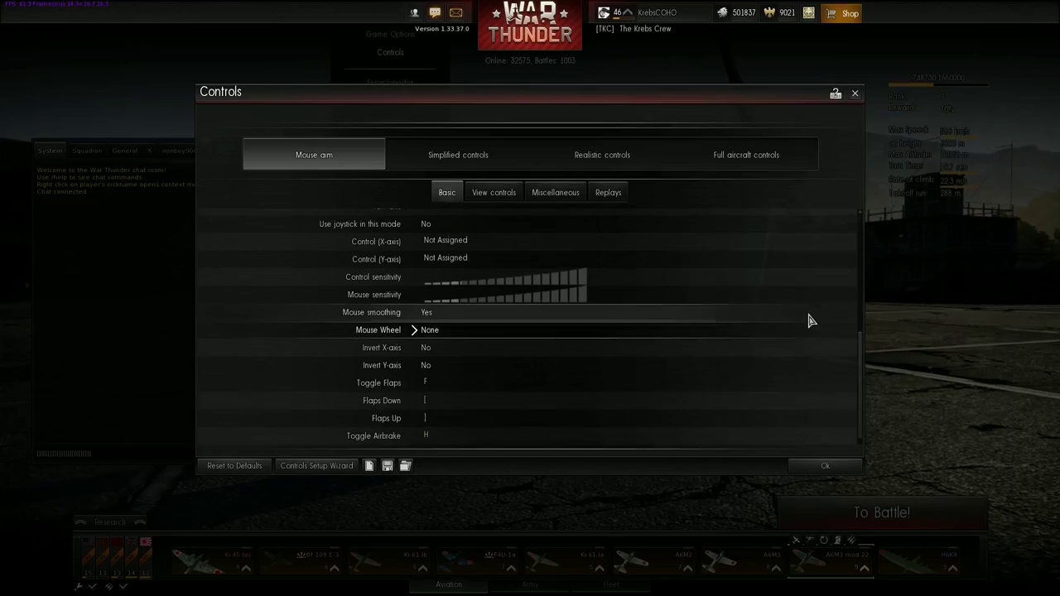
pyautogui.click(856, 95)
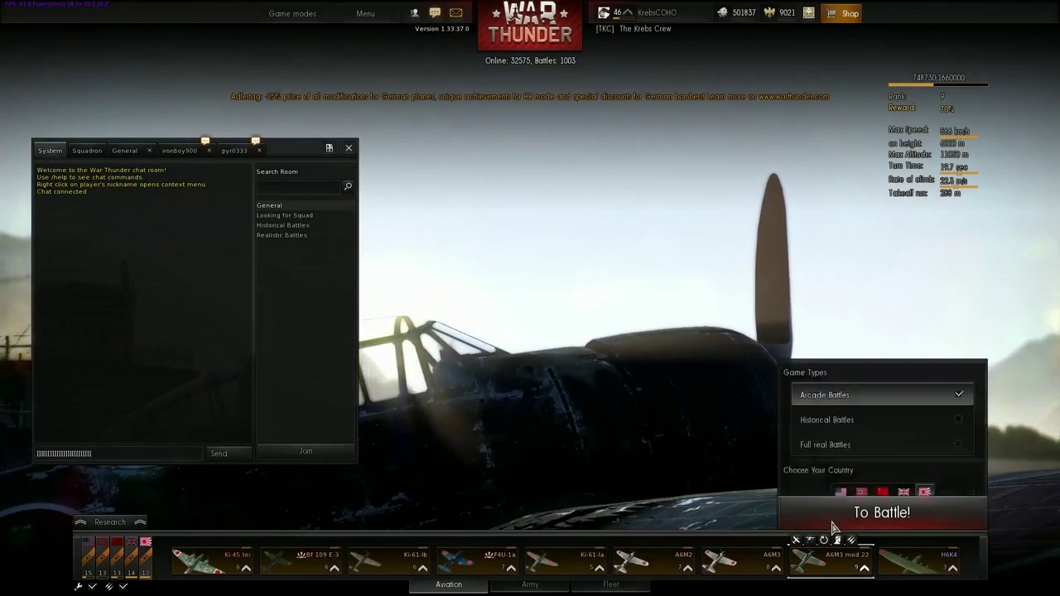
pyautogui.click(795, 543)
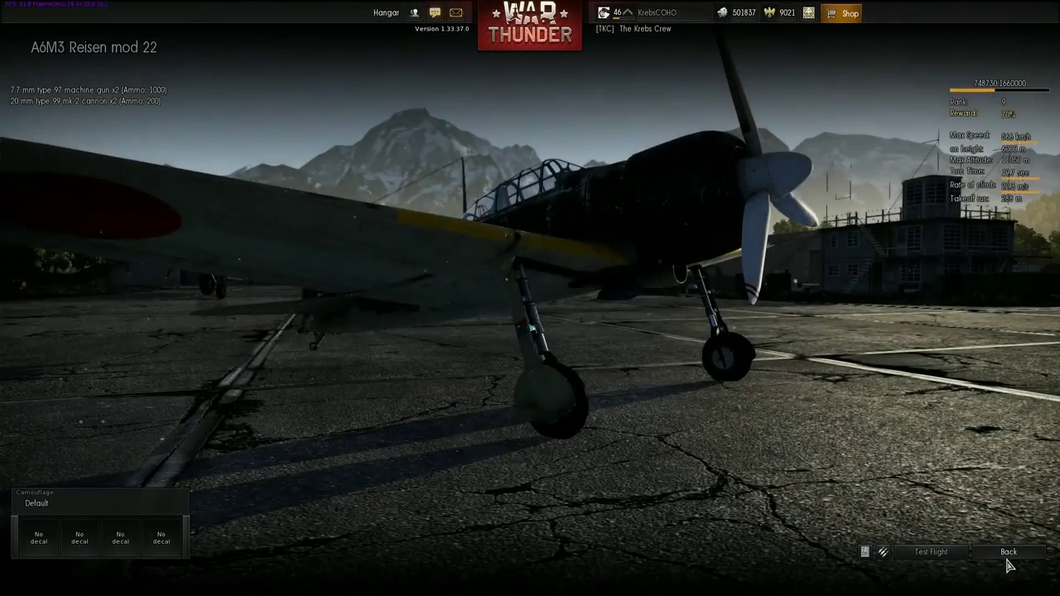
# - Launch a test flight in the A6M3 Reisen mod 22 with the default settings
pyautogui.click(931, 552)
pyautogui.click(825, 458)
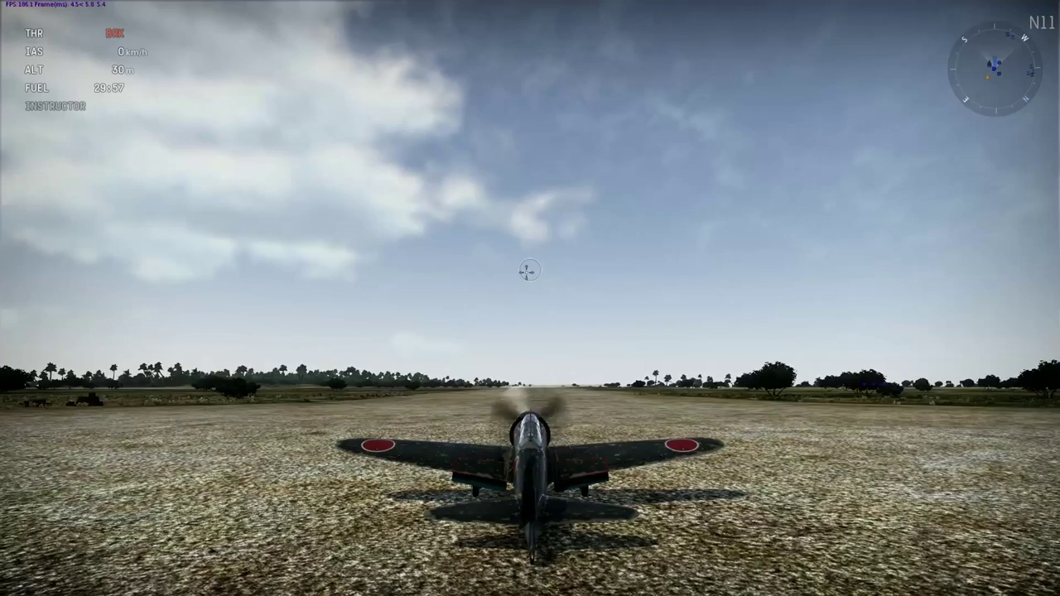
# - Step the flaps through Landing, Combat, Takeoff and back to Landing
pyautogui.press('f')
pyautogui.press('f')
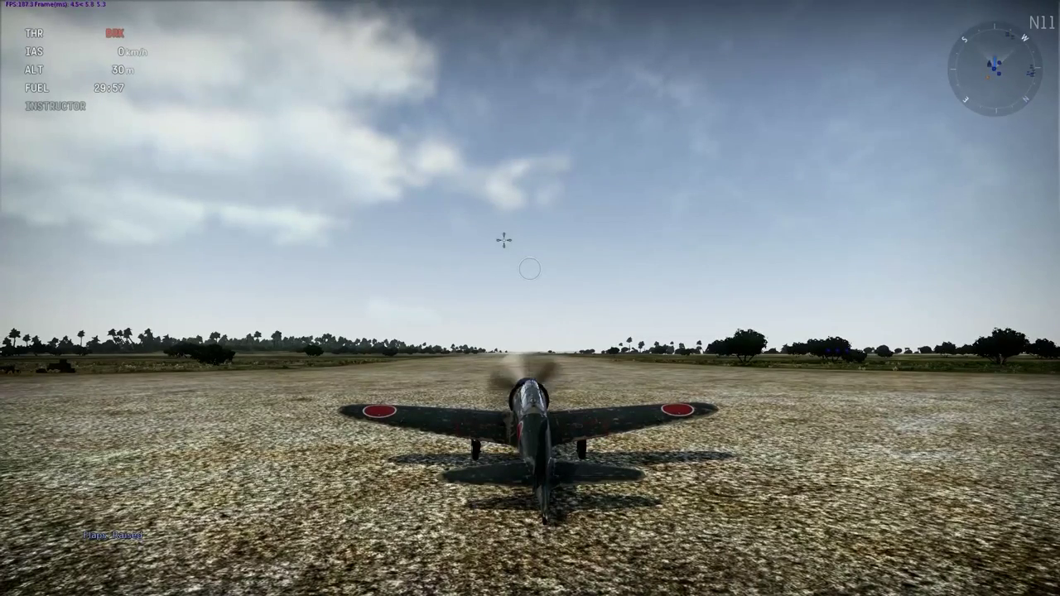
pyautogui.press('f')
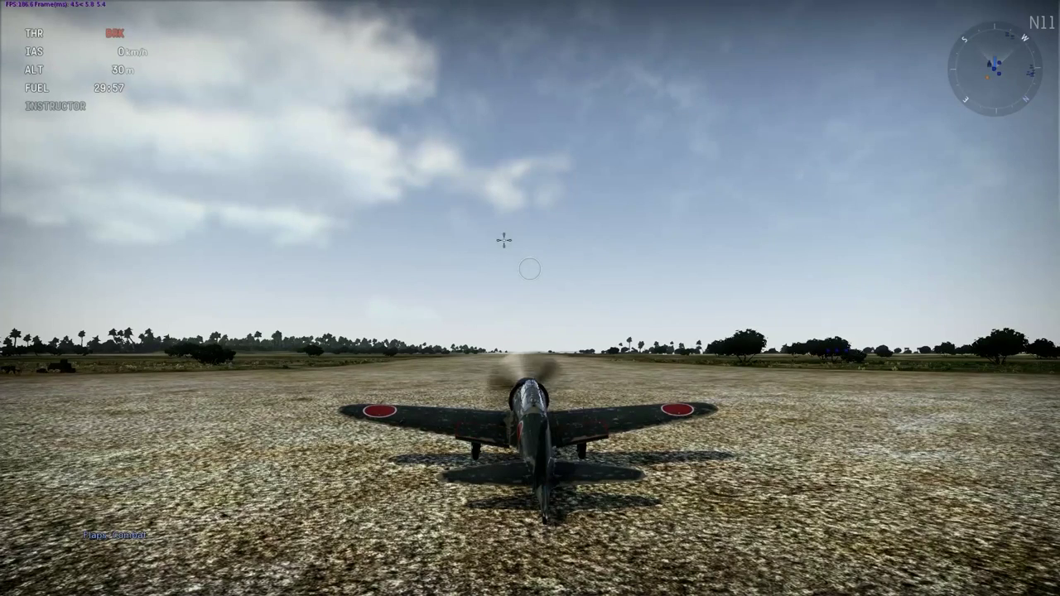
pyautogui.press('f')
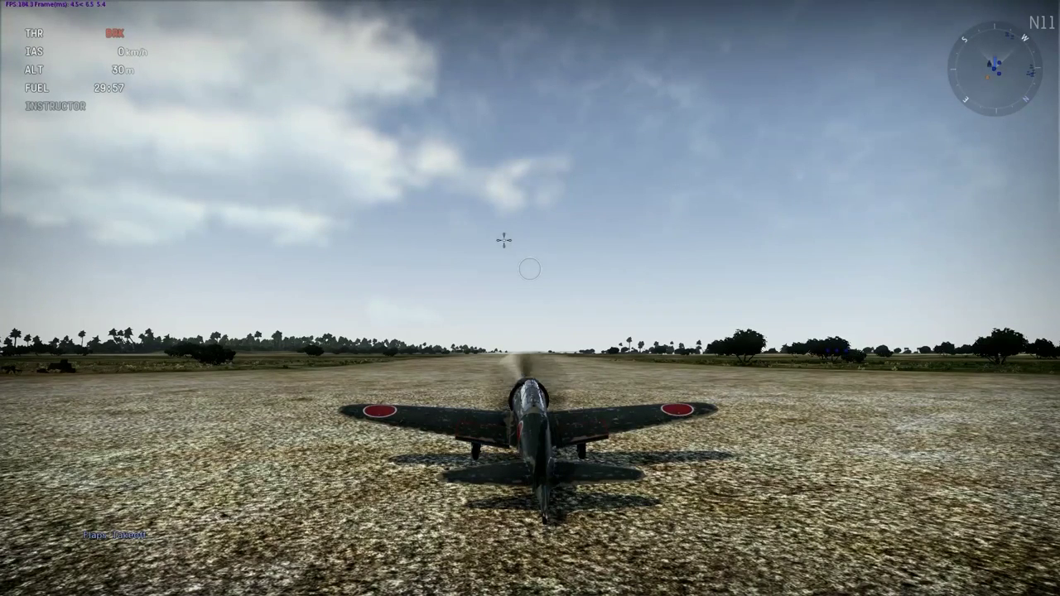
pyautogui.press('f')
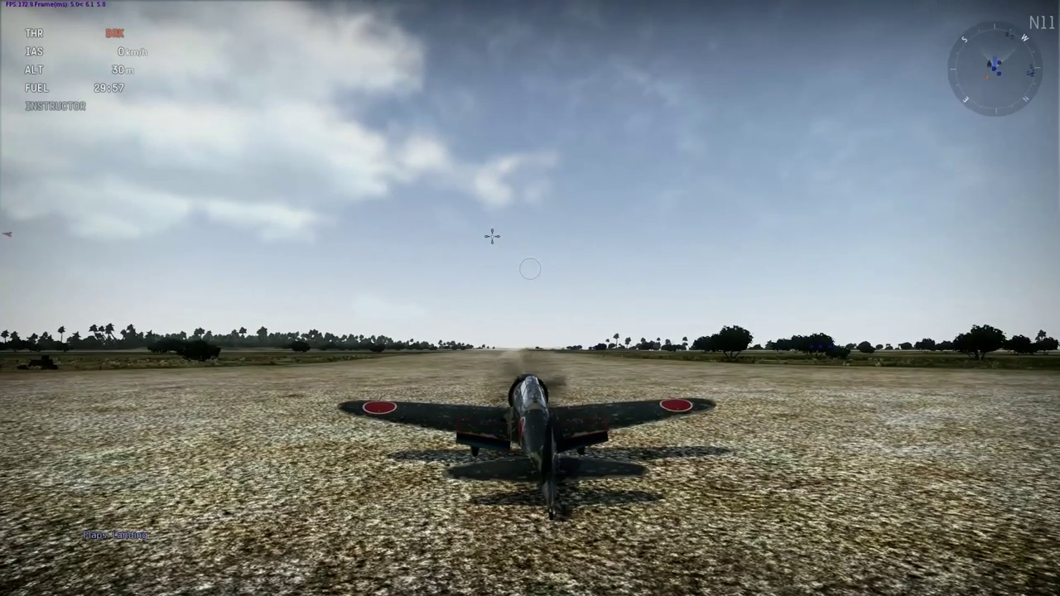
# - Raise and lower the flaps again, then begin the takeoff run with flaps at Landing
pyautogui.press('f')
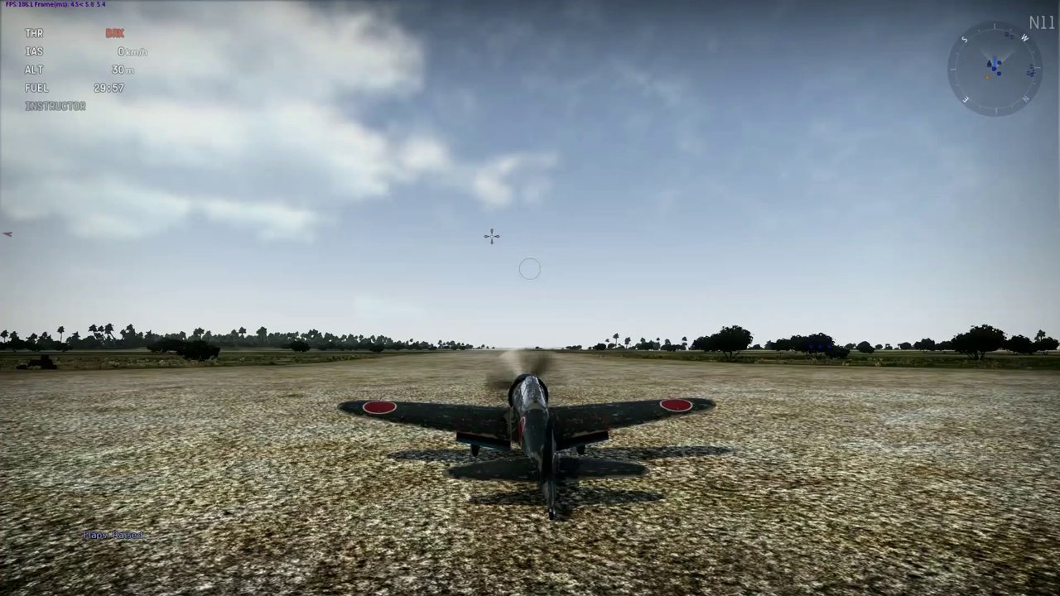
pyautogui.press('f')
pyautogui.press('f')
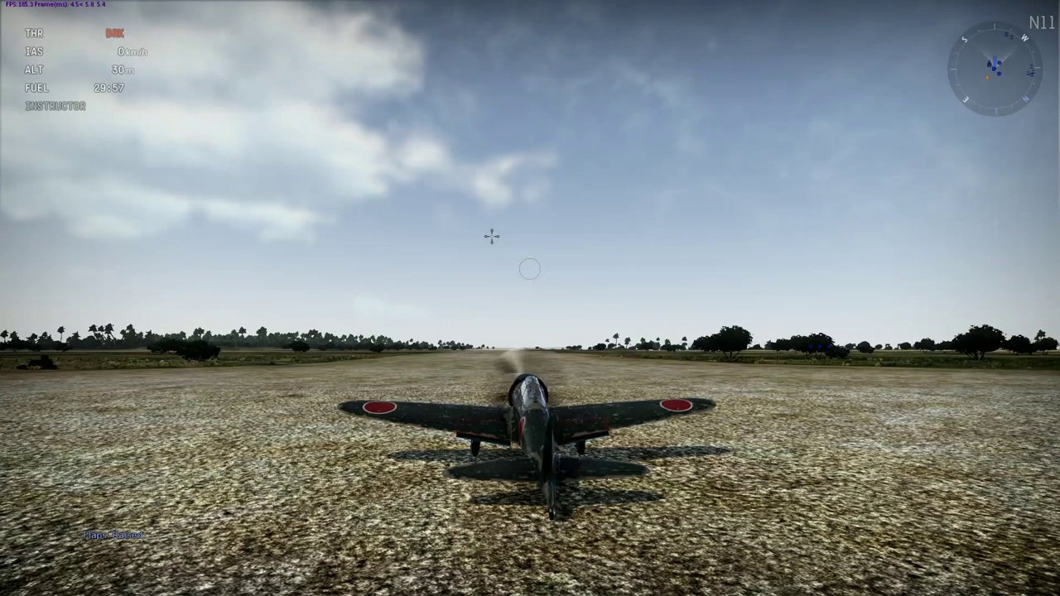
pyautogui.press('f')
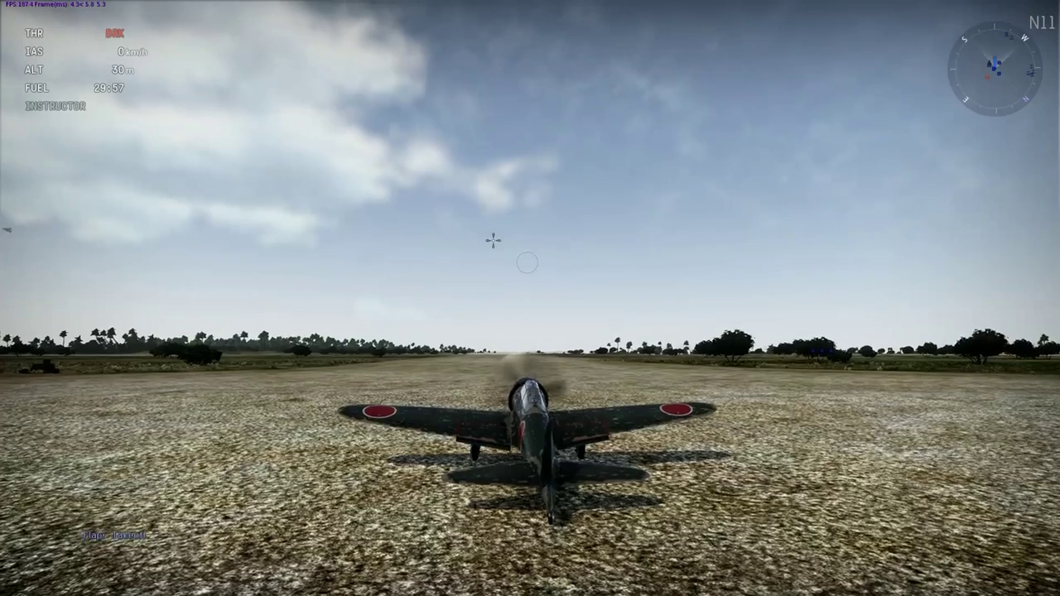
pyautogui.press('w')
pyautogui.press('w')
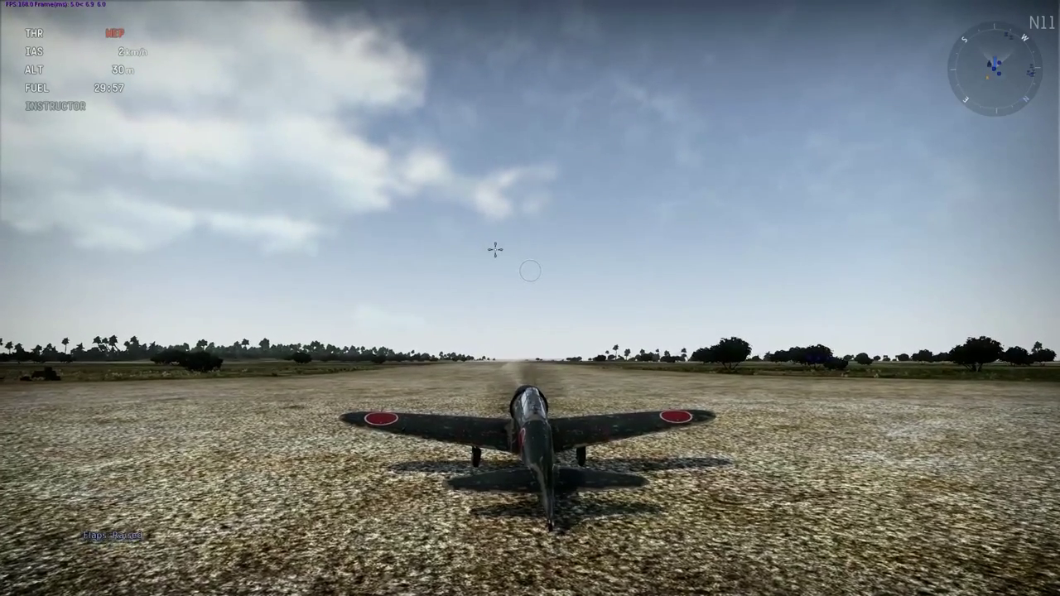
pyautogui.press('f')
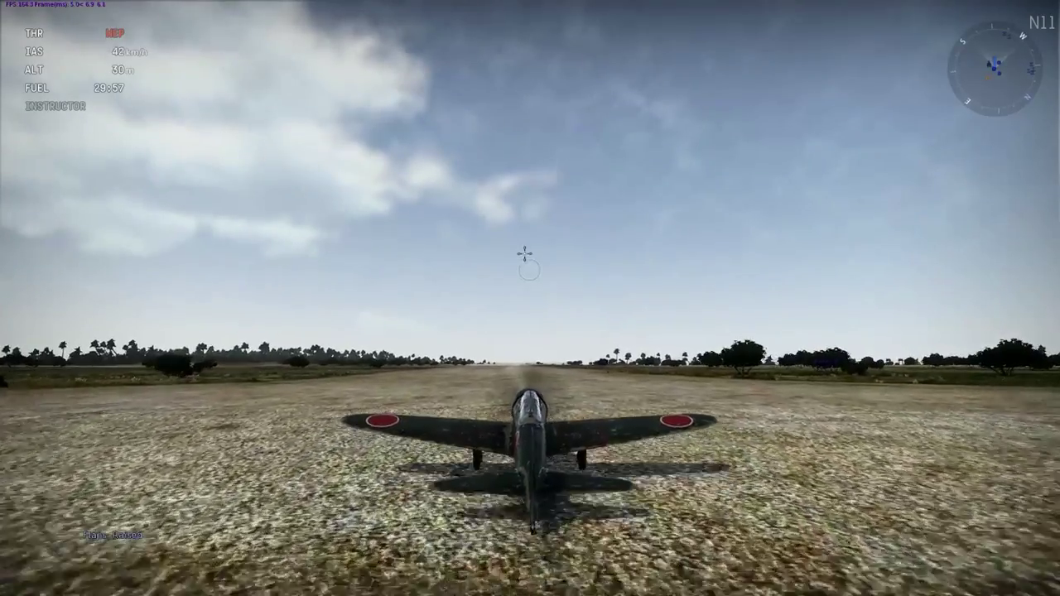